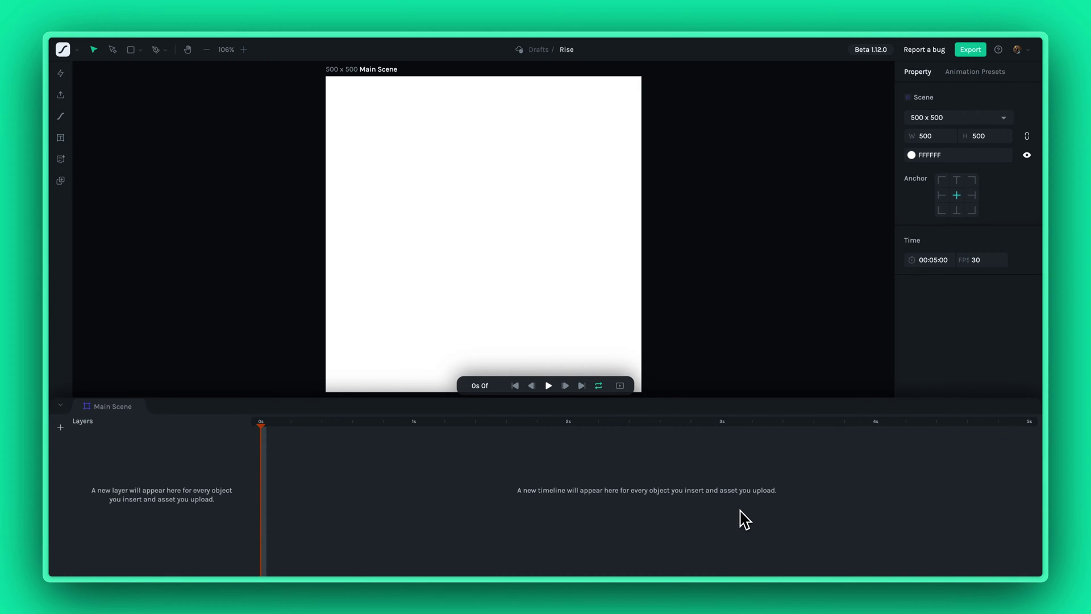
- Insert the word RISE with the Kinetic Typography tool and enlarge it in the scene
{"action": "left_click", "coordinate": [60, 159]}
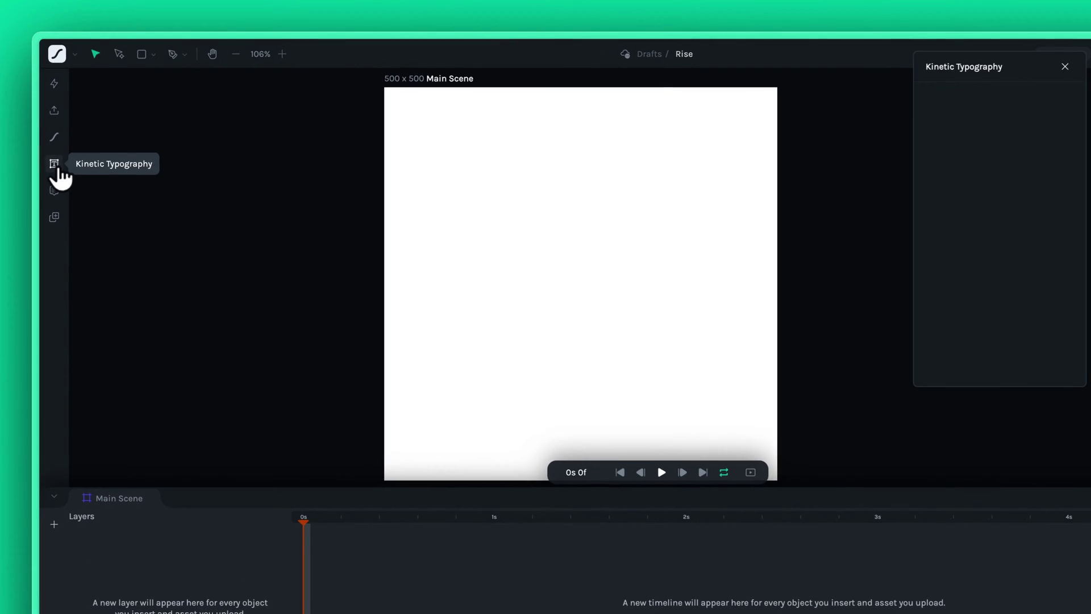
{"action": "type", "text": "RISE"}
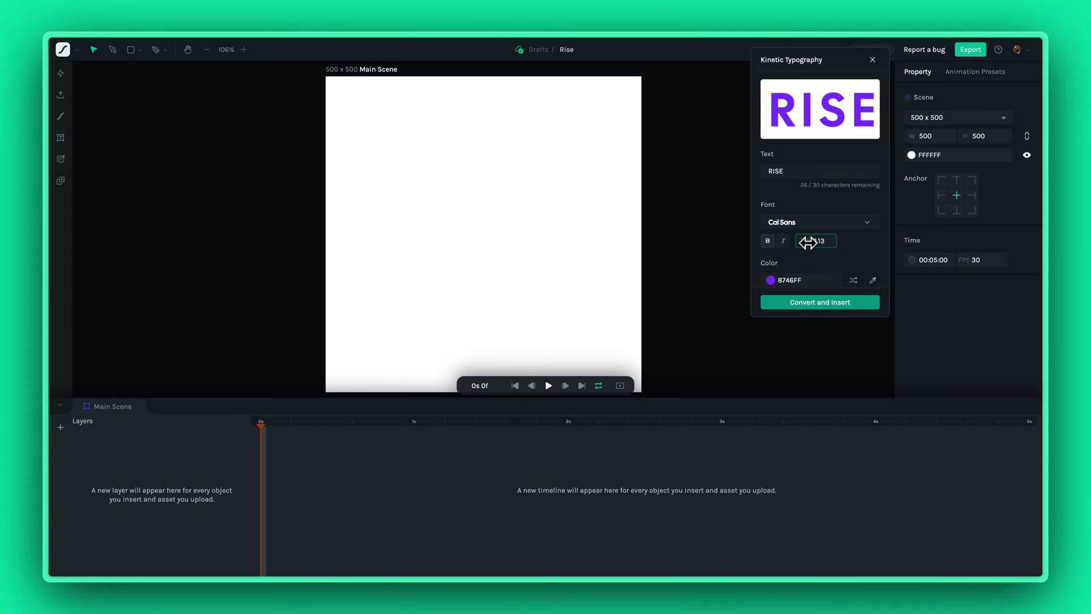
{"action": "left_click", "coordinate": [808, 304]}
{"action": "left_click_drag", "start_coordinate": [498, 240], "coordinate": [582, 293]}
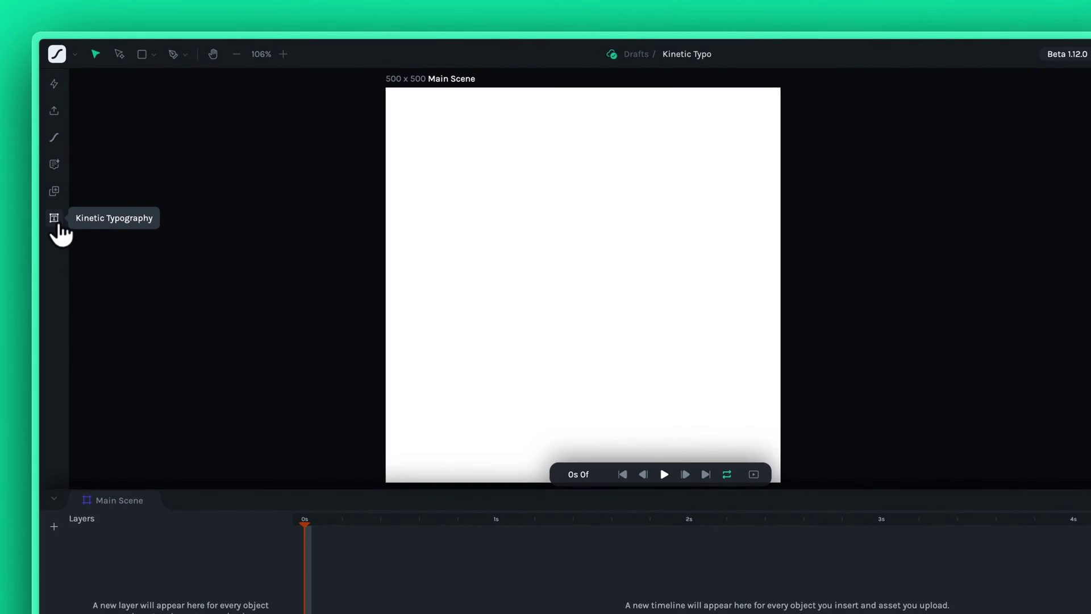
- Replace the placeholder text with Sunny and set the font to Haskoy, after briefly trying Ubuntu
{"action": "left_click", "coordinate": [60, 180]}
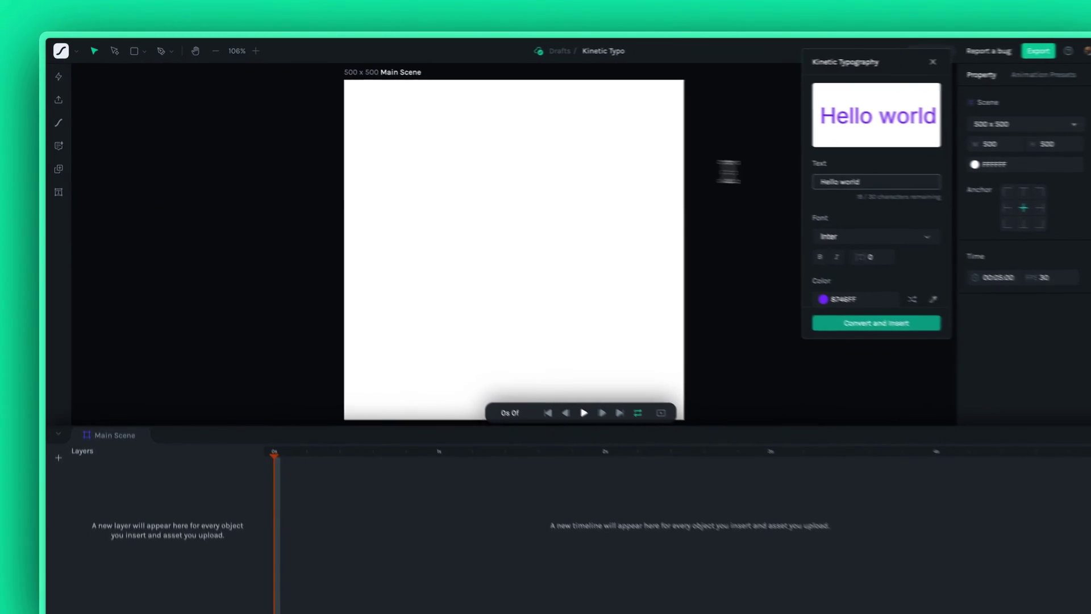
{"action": "left_click", "coordinate": [807, 171]}
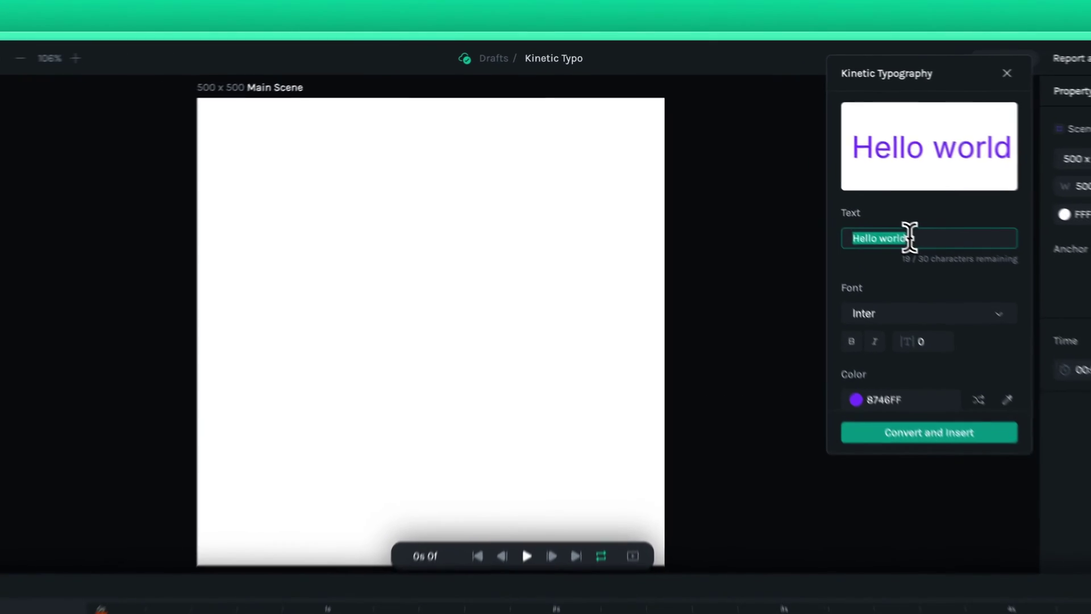
{"action": "type", "text": "Sunny"}
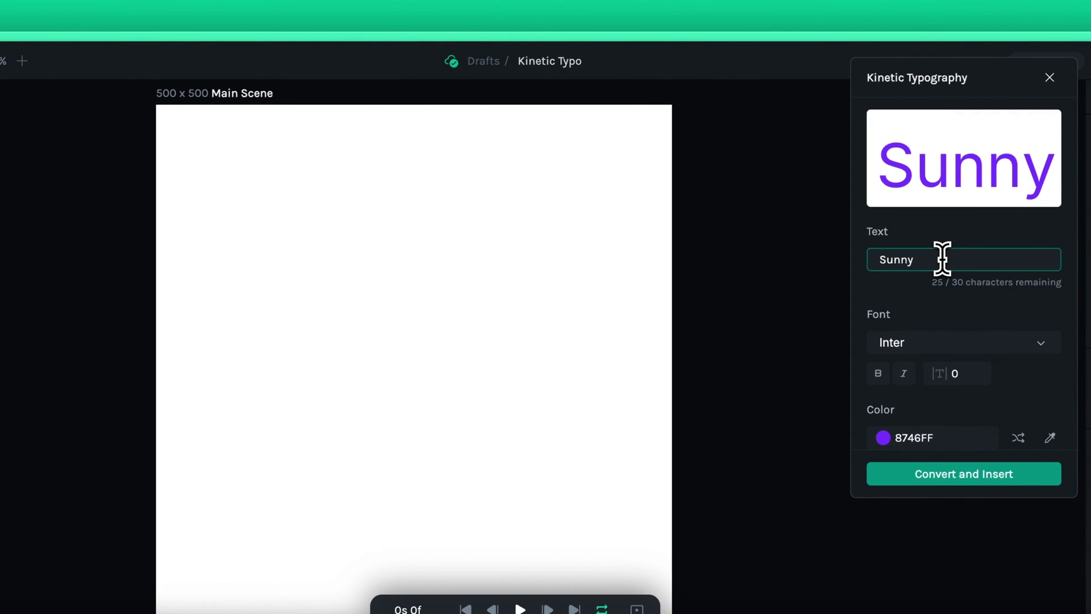
{"action": "left_click", "coordinate": [1047, 345]}
{"action": "scroll", "coordinate": [1044, 345], "scroll_direction": "down", "scroll_amount": 2}
{"action": "scroll", "coordinate": [1044, 344], "scroll_direction": "down", "scroll_amount": 2}
{"action": "scroll", "coordinate": [1040, 349], "scroll_direction": "down", "scroll_amount": 2}
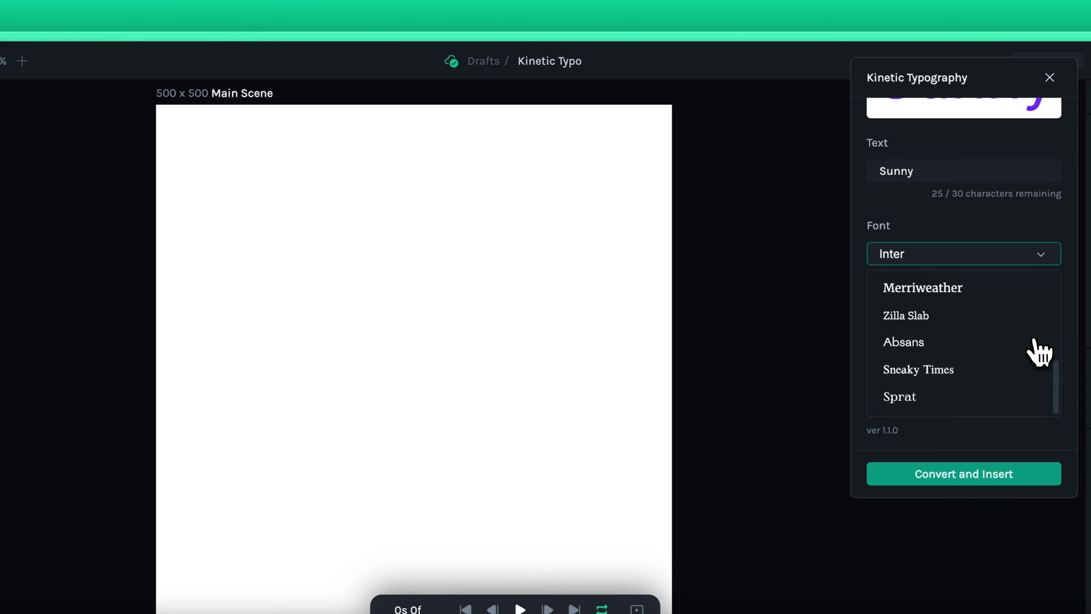
{"action": "scroll", "coordinate": [1040, 350], "scroll_direction": "up", "scroll_amount": 3}
{"action": "left_click", "coordinate": [1035, 341]}
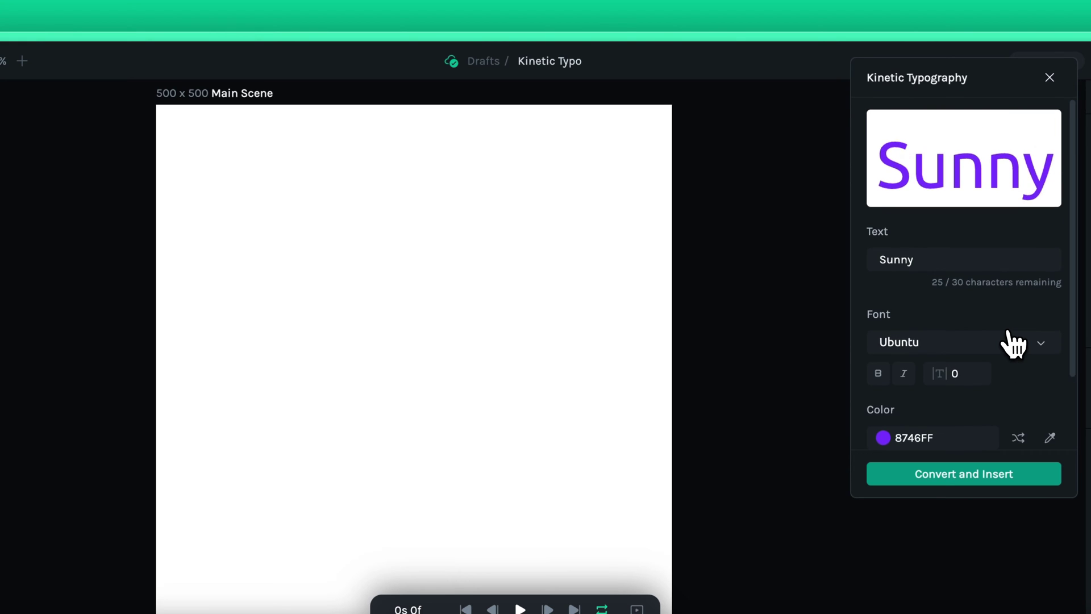
{"action": "left_click", "coordinate": [1020, 344]}
{"action": "scroll", "coordinate": [1022, 388], "scroll_direction": "up", "scroll_amount": 3}
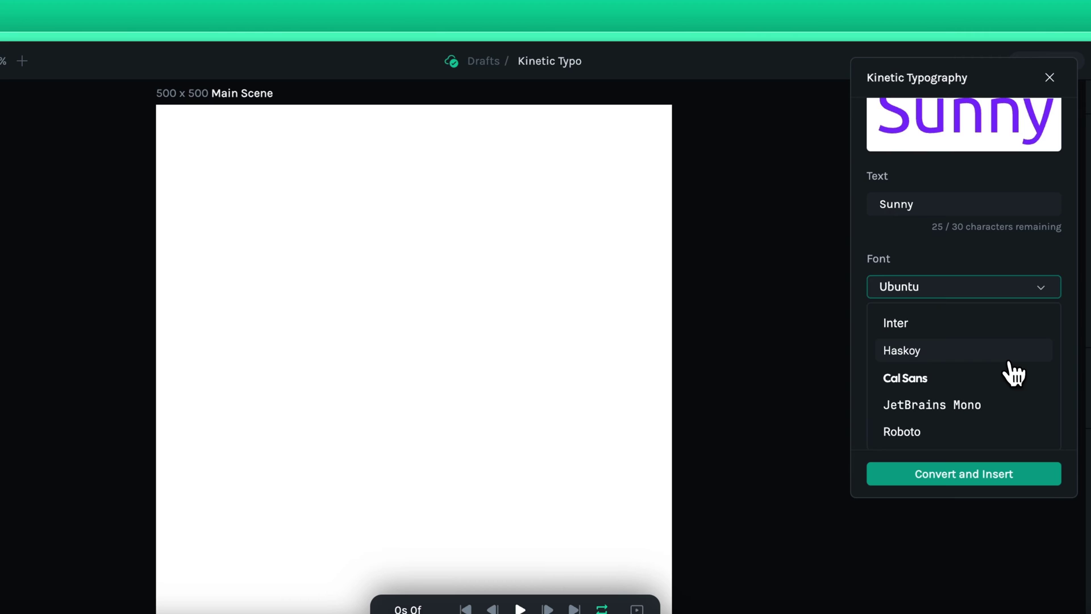
{"action": "left_click", "coordinate": [1014, 354]}
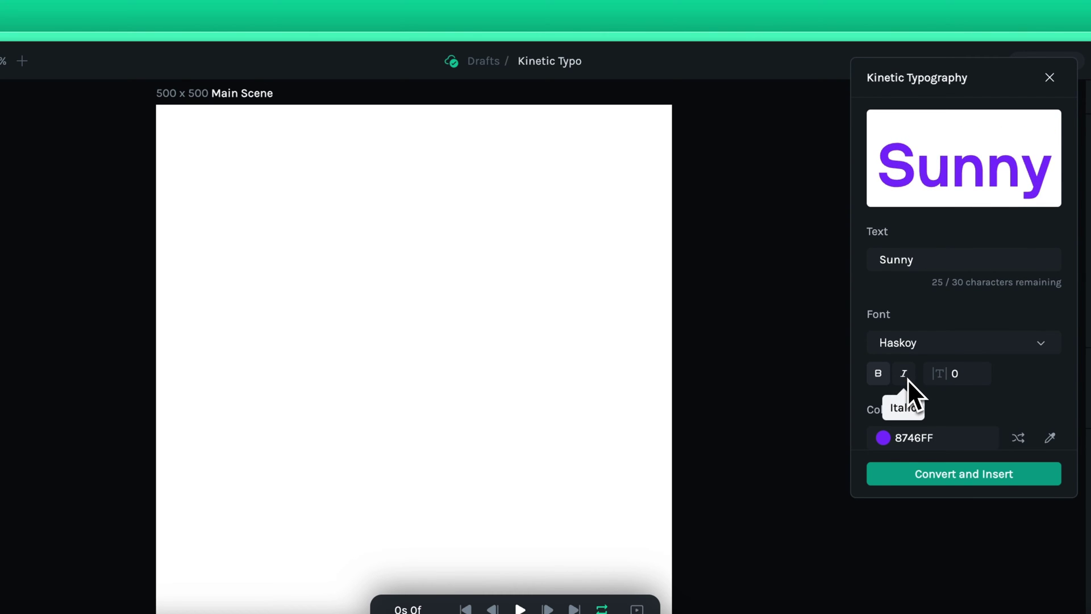
- Color the Sunny text yellow (FDD700) and convert it into a scene layer
{"action": "left_click", "coordinate": [884, 437]}
{"action": "left_click_drag", "start_coordinate": [967, 402], "coordinate": [895, 403]}
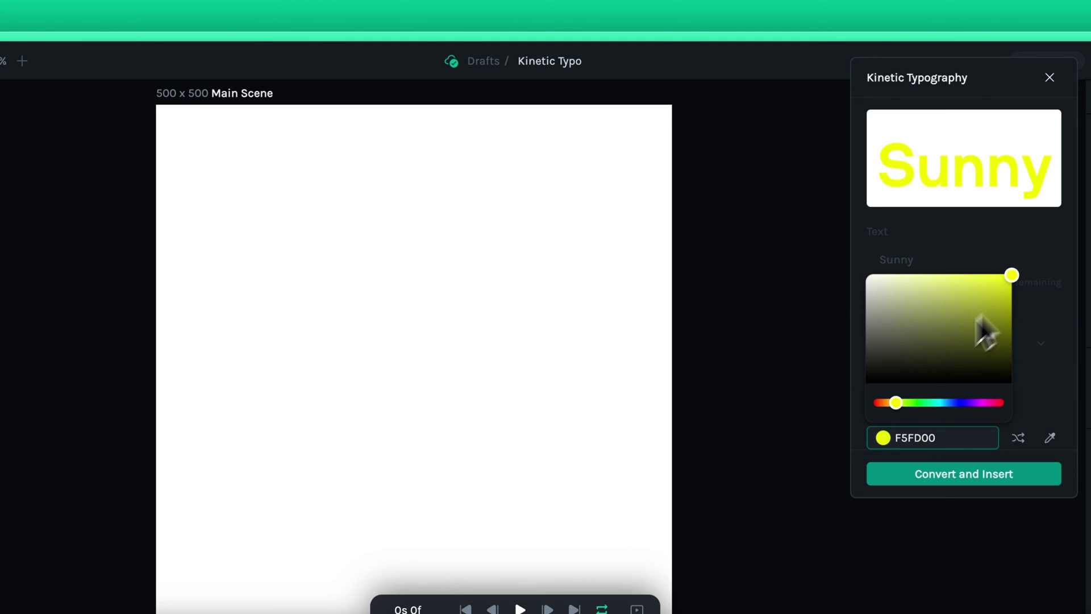
{"action": "left_click", "coordinate": [1048, 380]}
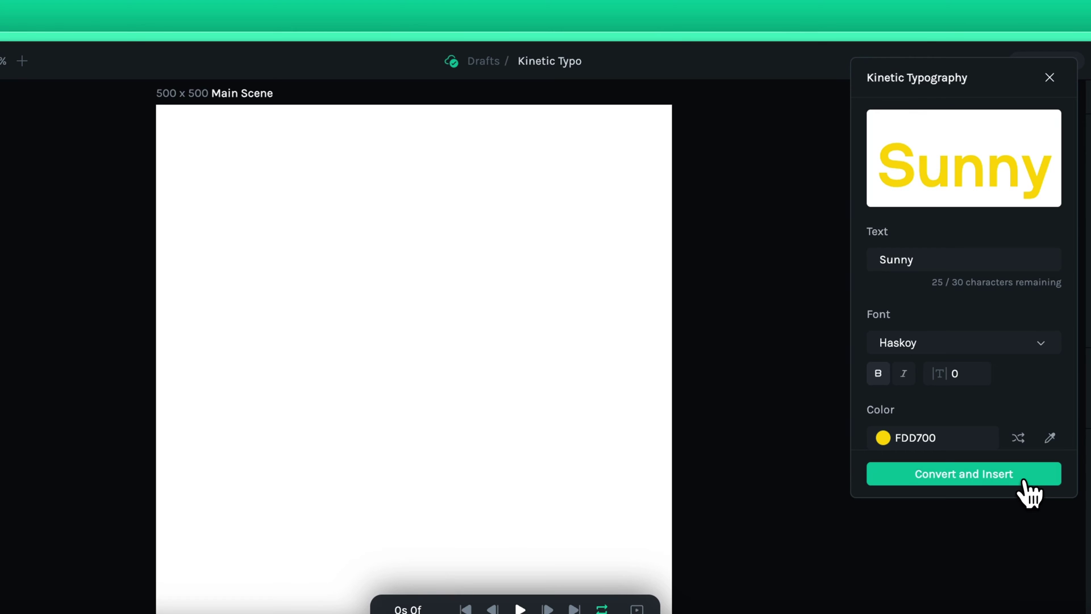
{"action": "left_click", "coordinate": [963, 474]}
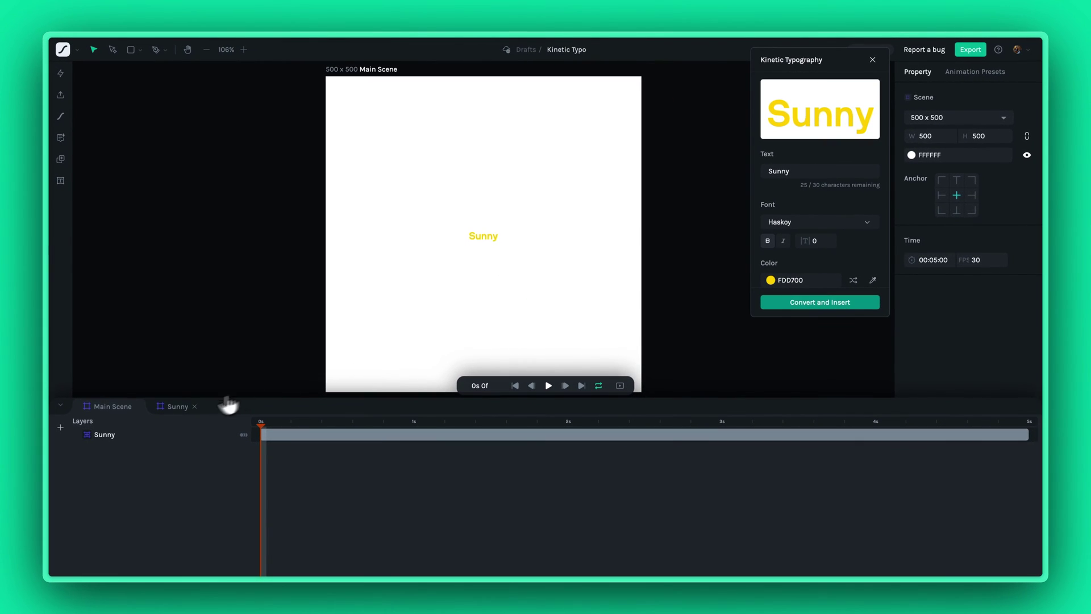
- Open the Sunny nested scene and expand its individual letter layers
{"action": "left_click", "coordinate": [177, 407]}
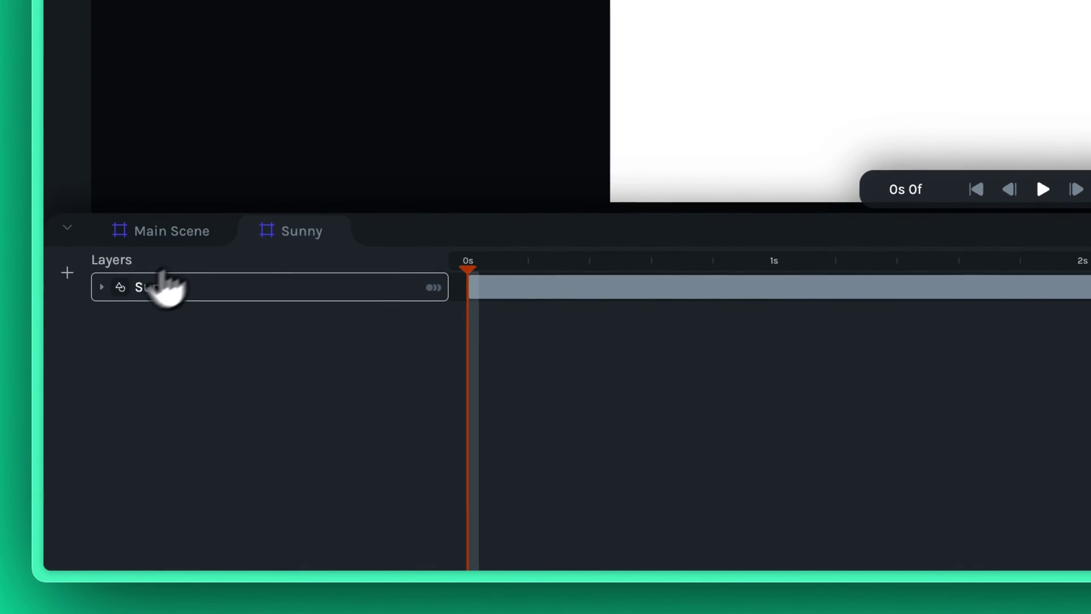
{"action": "left_click", "coordinate": [103, 288]}
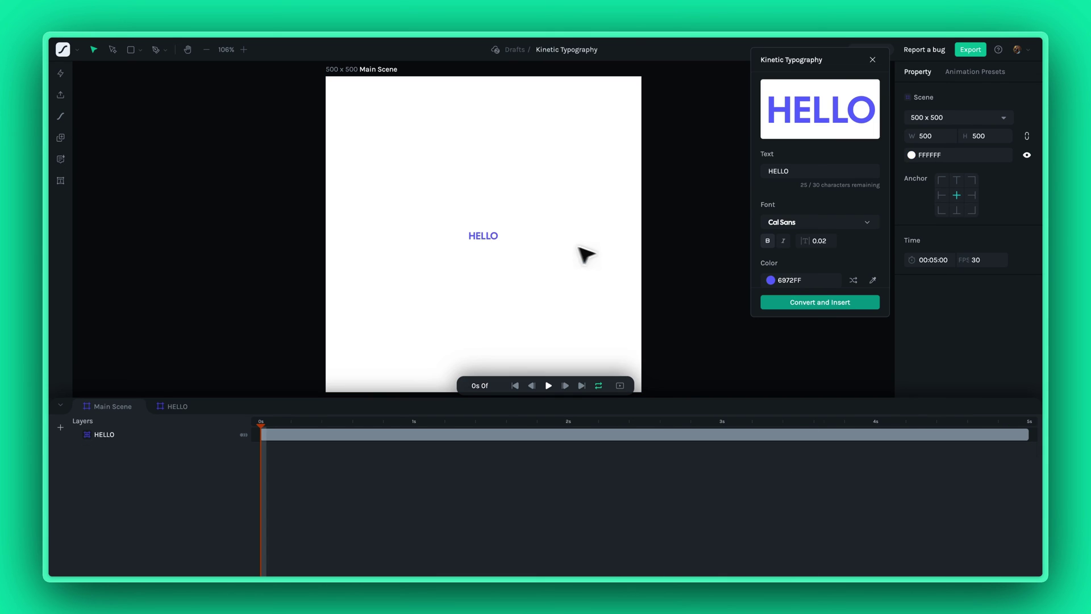
- Scale HELLO up to fill the scene, then select the E letter layer to view its keyframes
{"action": "left_click", "coordinate": [493, 236]}
{"action": "left_click_drag", "start_coordinate": [503, 243], "coordinate": [593, 263]}
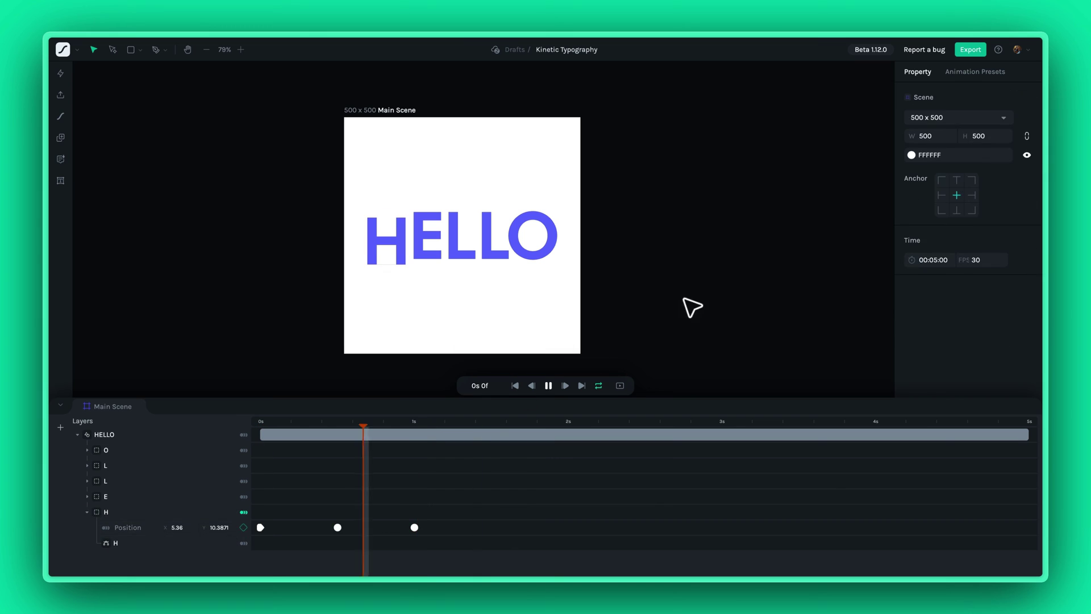
{"action": "left_click", "coordinate": [152, 496]}
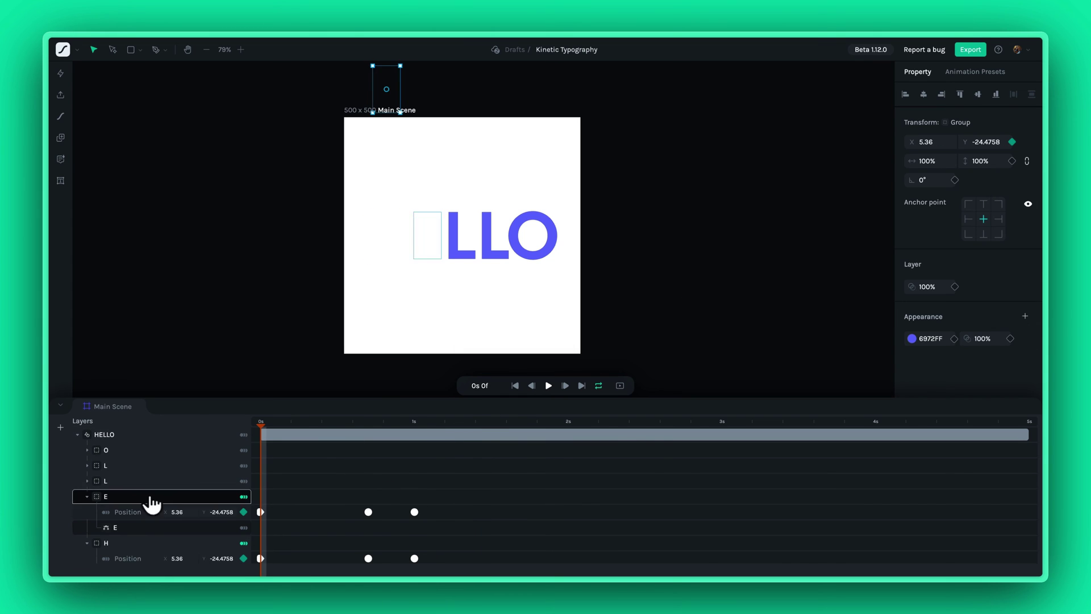